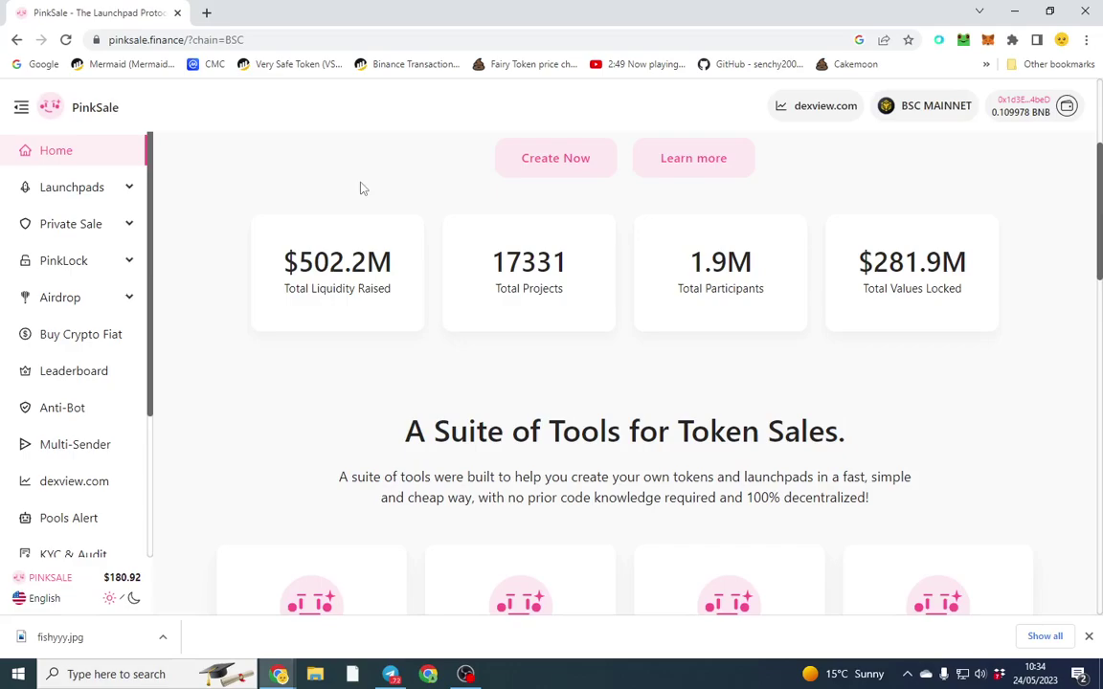
Start a new private sale from the sidebar and title it 'The fish token'.
{"action": "left_click", "coordinate": [107, 227]}
{"action": "left_click", "coordinate": [93, 258]}
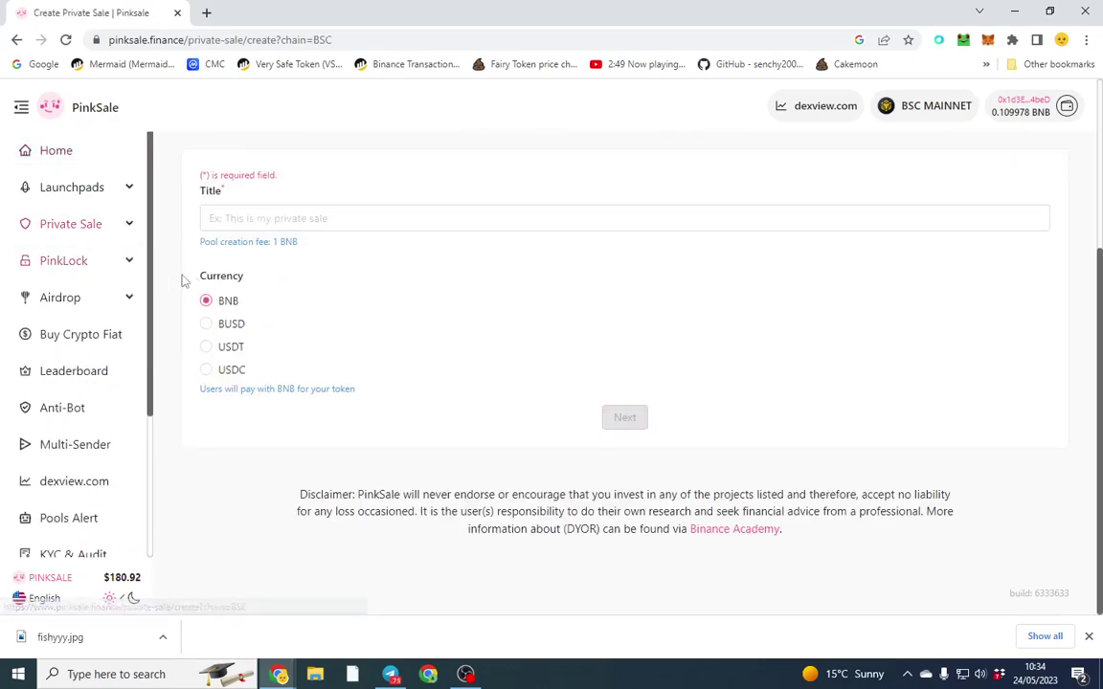
{"action": "left_click", "coordinate": [277, 215]}
{"action": "type", "text": "The fish token"}
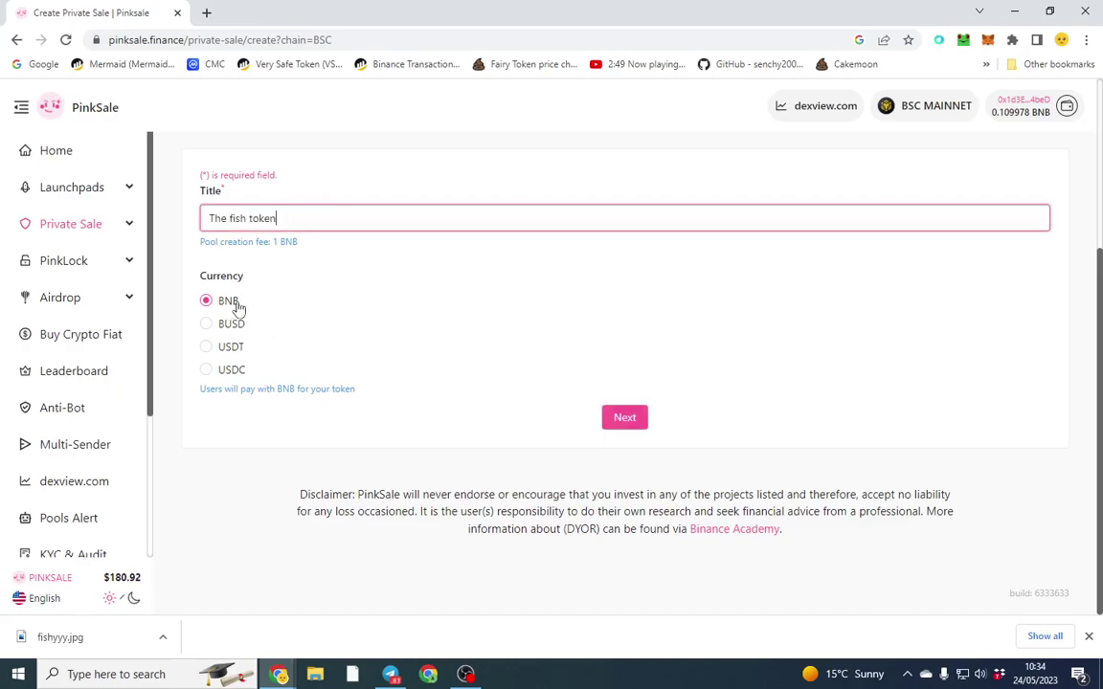
Set the softcap to 5 BNB and the hardcap to 8 BNB.
{"action": "left_click", "coordinate": [624, 418]}
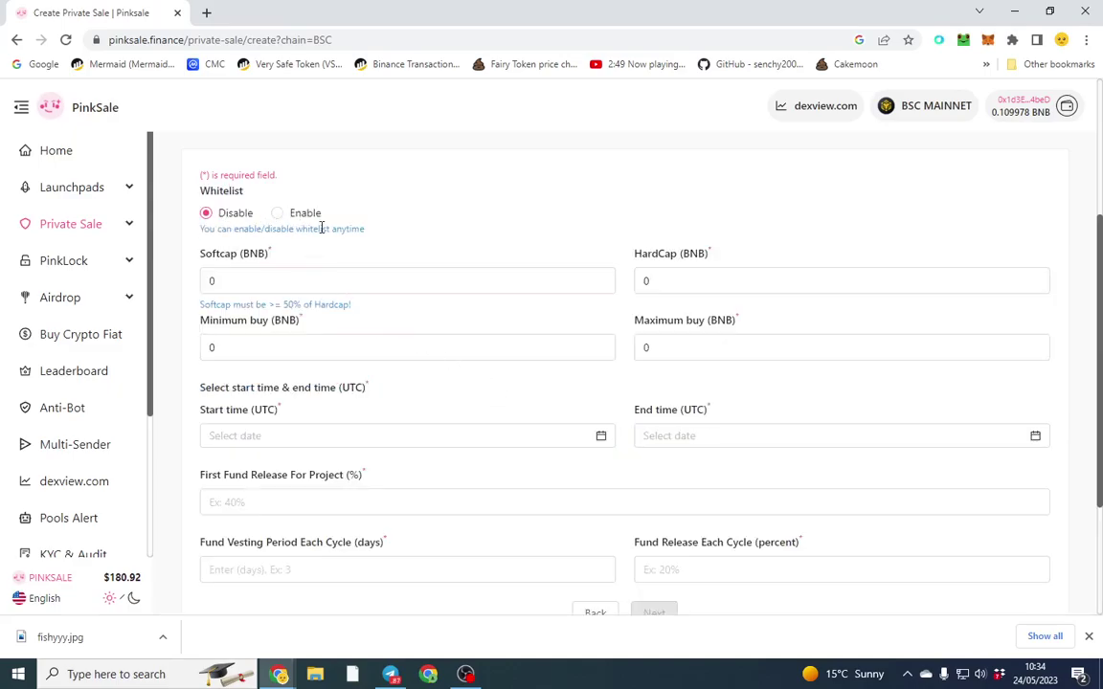
{"action": "double_click", "coordinate": [339, 277]}
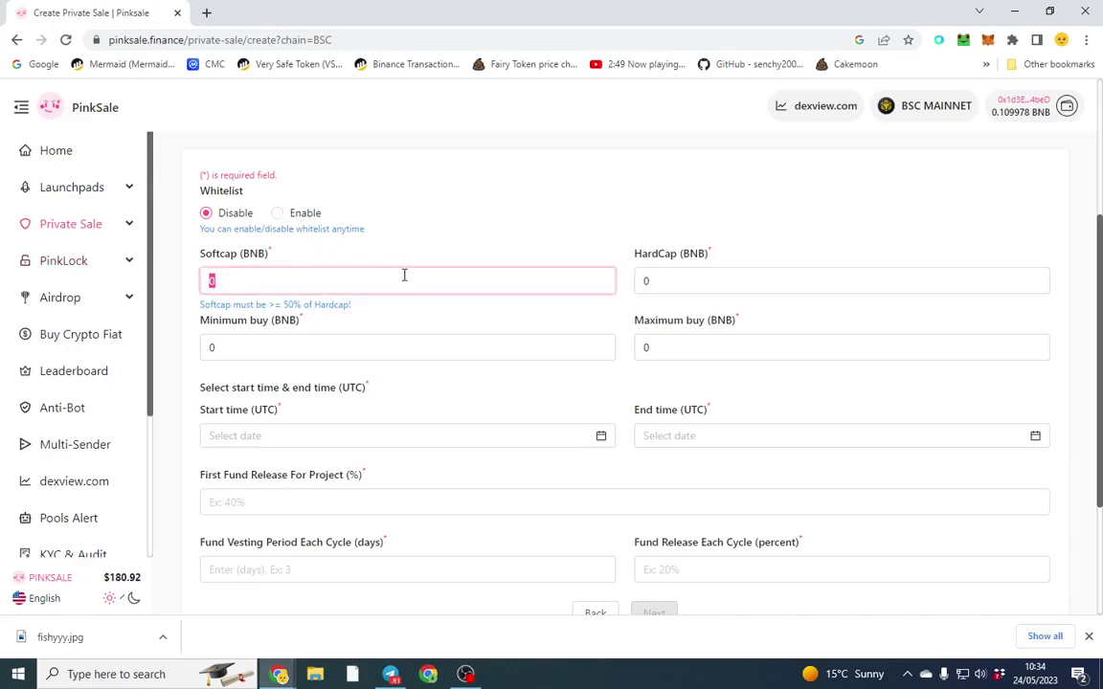
{"action": "type", "text": "5"}
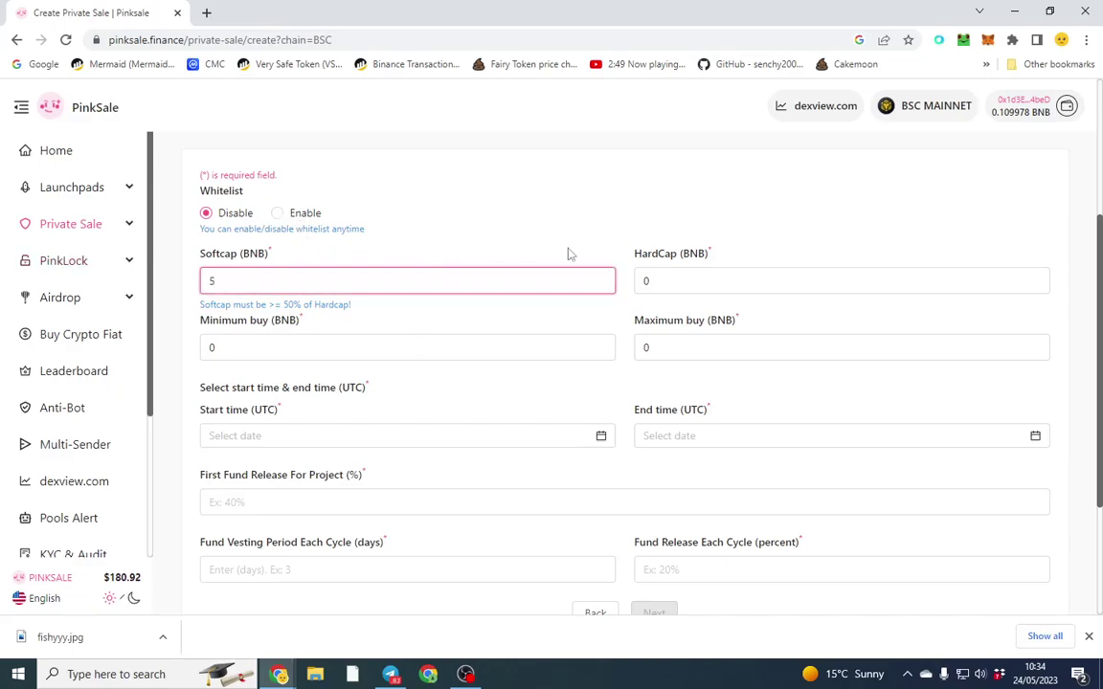
{"action": "key", "text": "Tab"}
{"action": "type", "text": "8"}
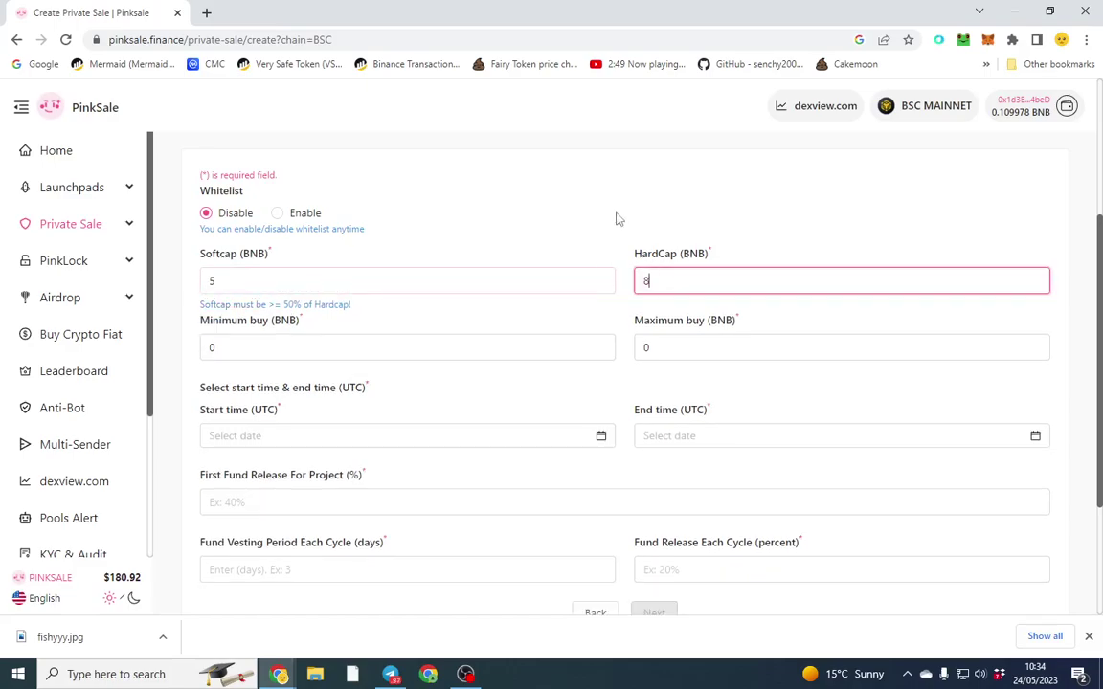
{"action": "left_click", "coordinate": [586, 234]}
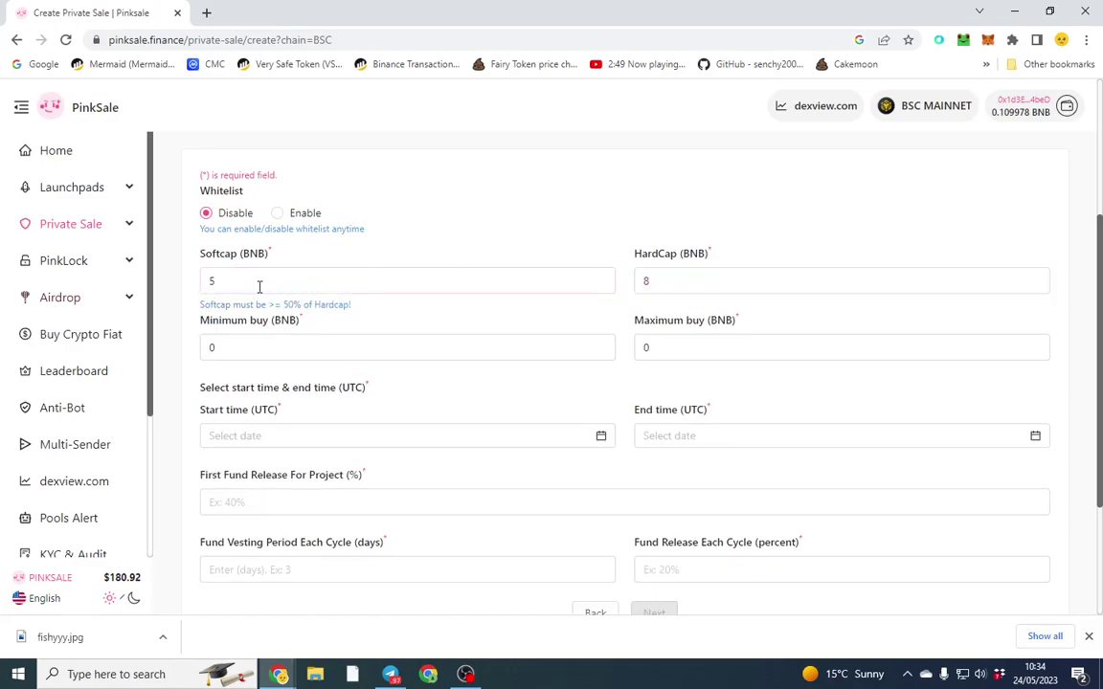
{"action": "double_click", "coordinate": [212, 280]}
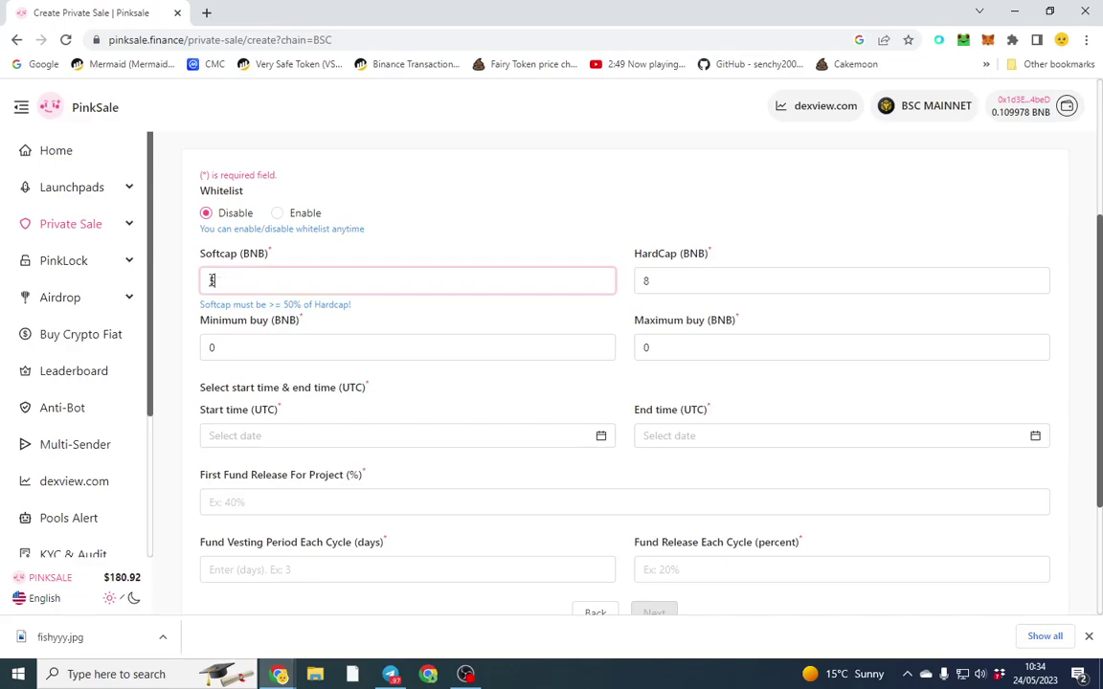
{"action": "left_click", "coordinate": [427, 247]}
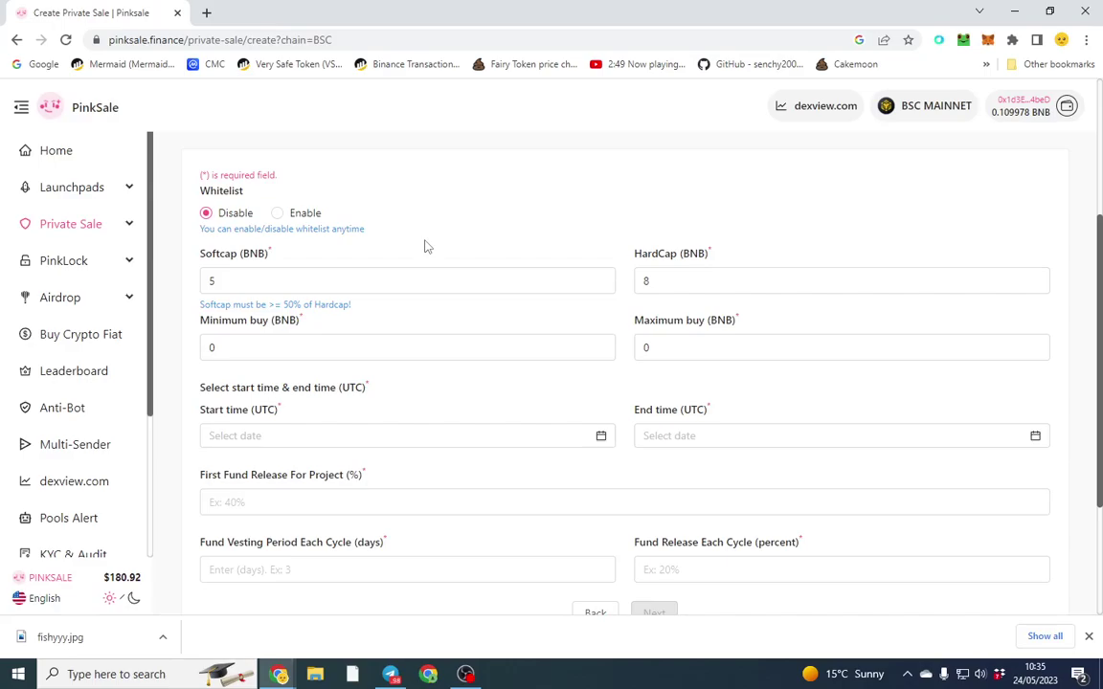
Set the minimum buy to 0.5 BNB and the maximum buy to 1 BNB.
{"action": "left_click", "coordinate": [337, 343]}
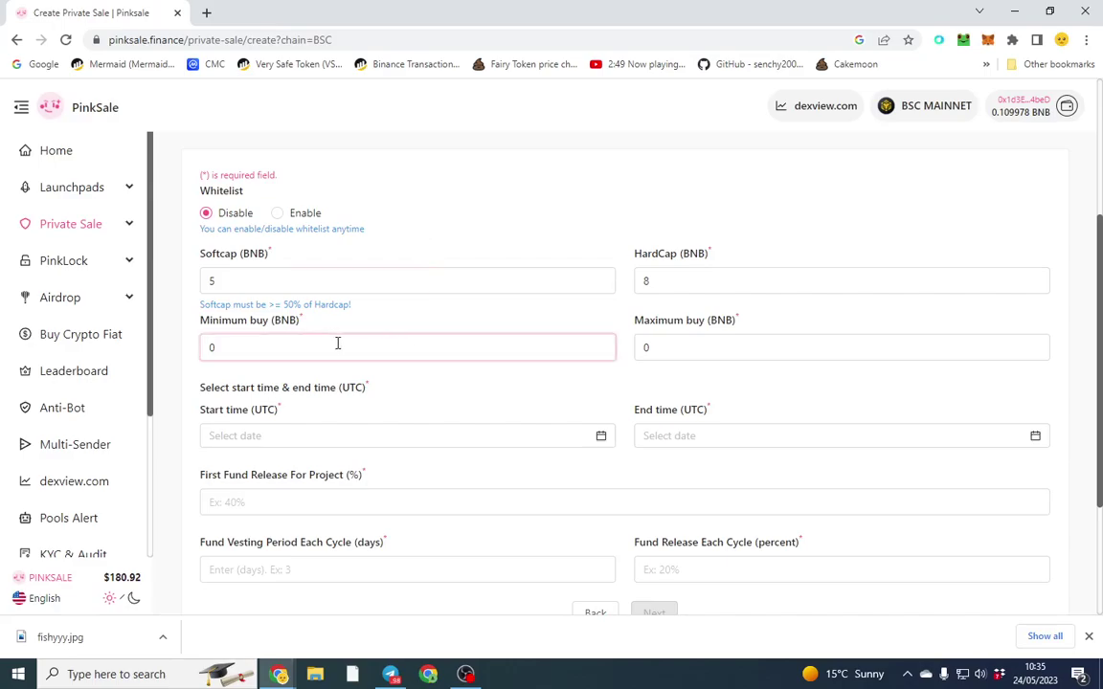
{"action": "type", "text": ".05"}
{"action": "key", "text": "BackSpace"}
{"action": "type", "text": "5"}
{"action": "key", "text": "Tab"}
{"action": "type", "text": "1"}
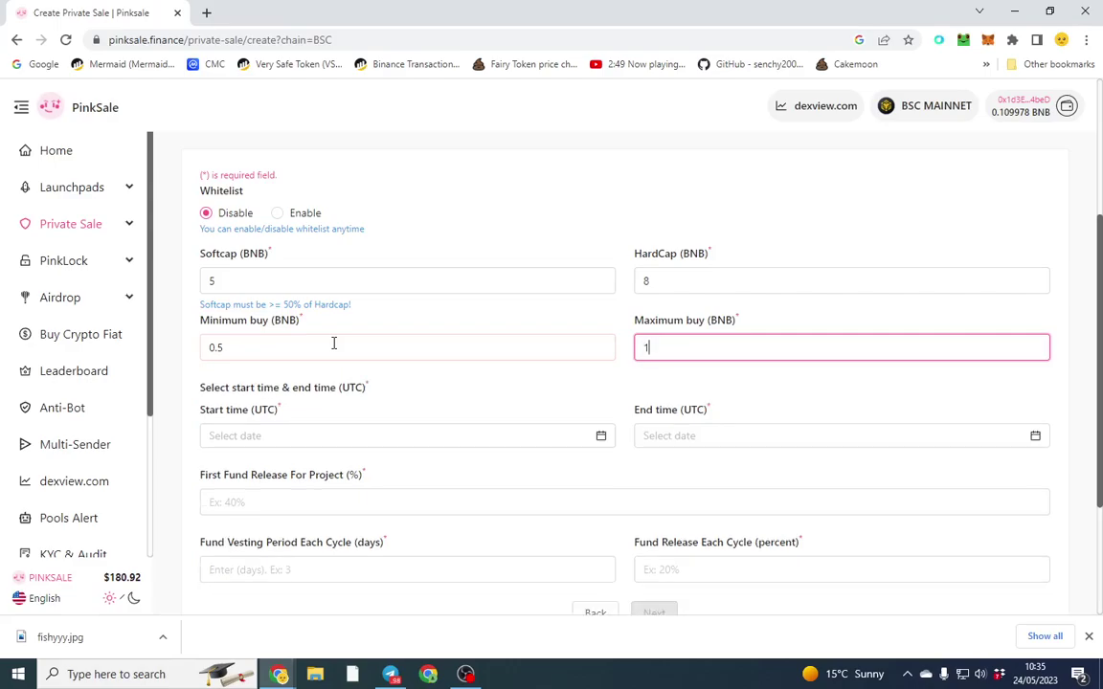
{"action": "left_click", "coordinate": [578, 188]}
{"action": "scroll", "coordinate": [575, 191], "scroll_direction": "down", "scroll_amount": 3}
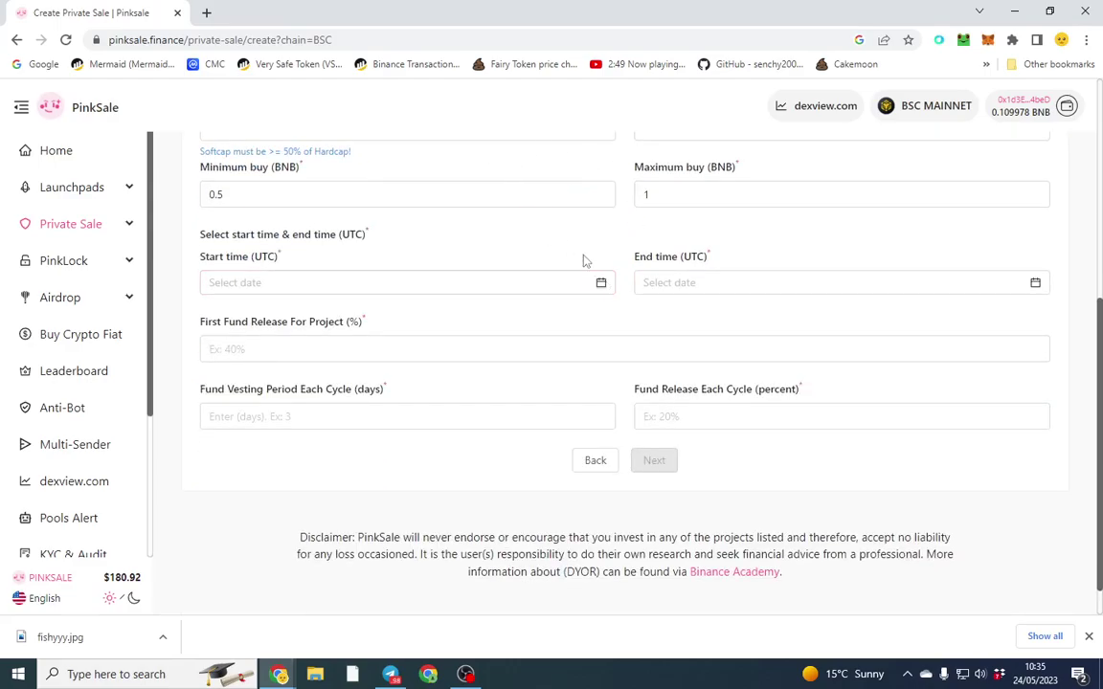
{"action": "scroll", "coordinate": [575, 263], "scroll_direction": "up", "scroll_amount": 3}
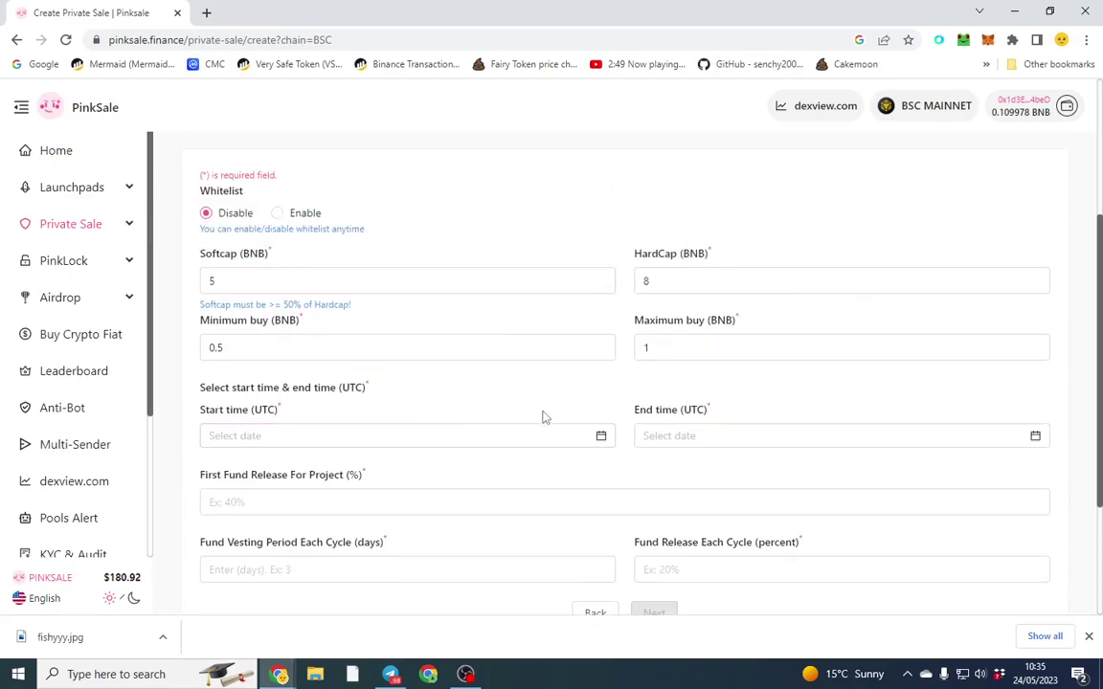
Set the sale start time to May 26, 10:35.
{"action": "left_click", "coordinate": [602, 437]}
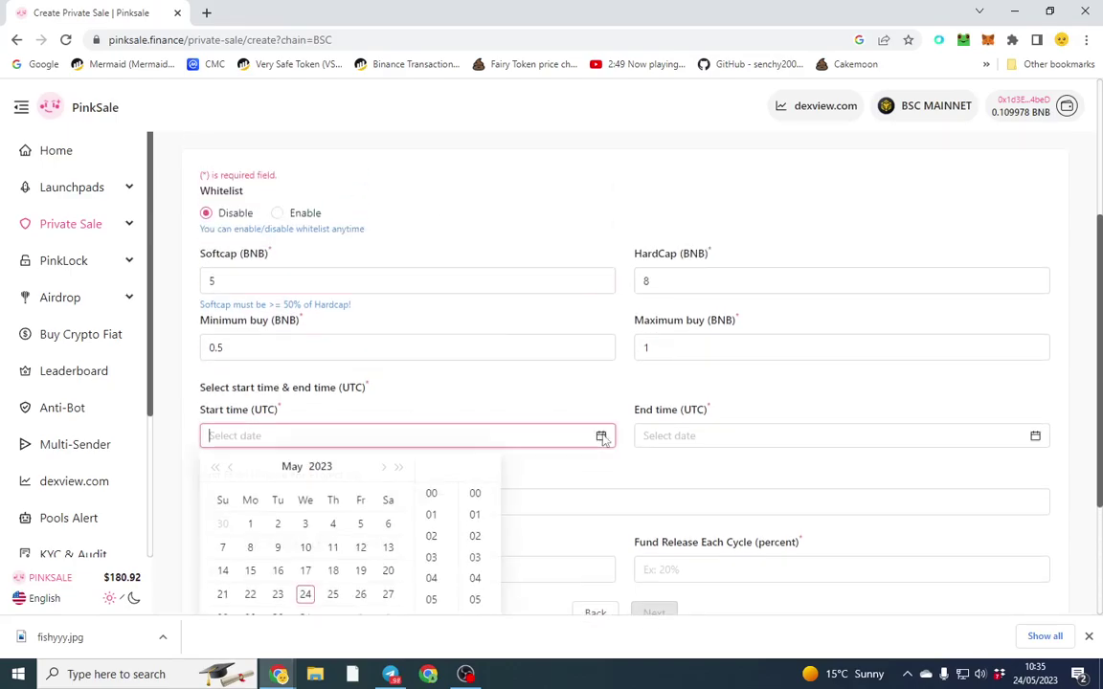
{"action": "left_click", "coordinate": [360, 596]}
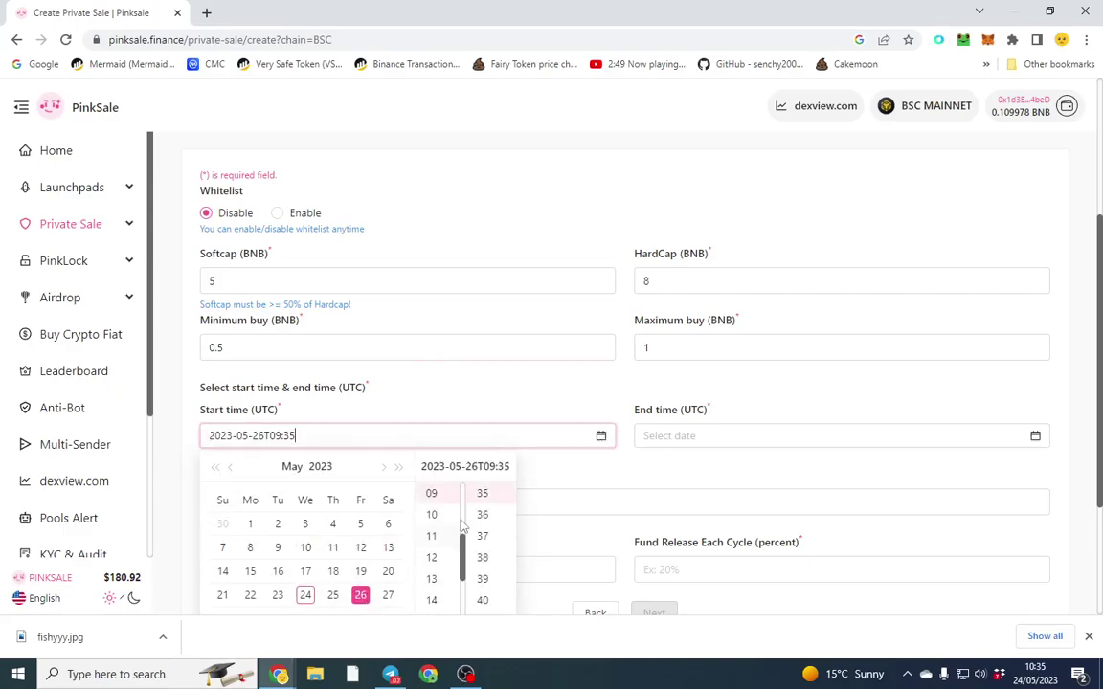
{"action": "left_click", "coordinate": [446, 515]}
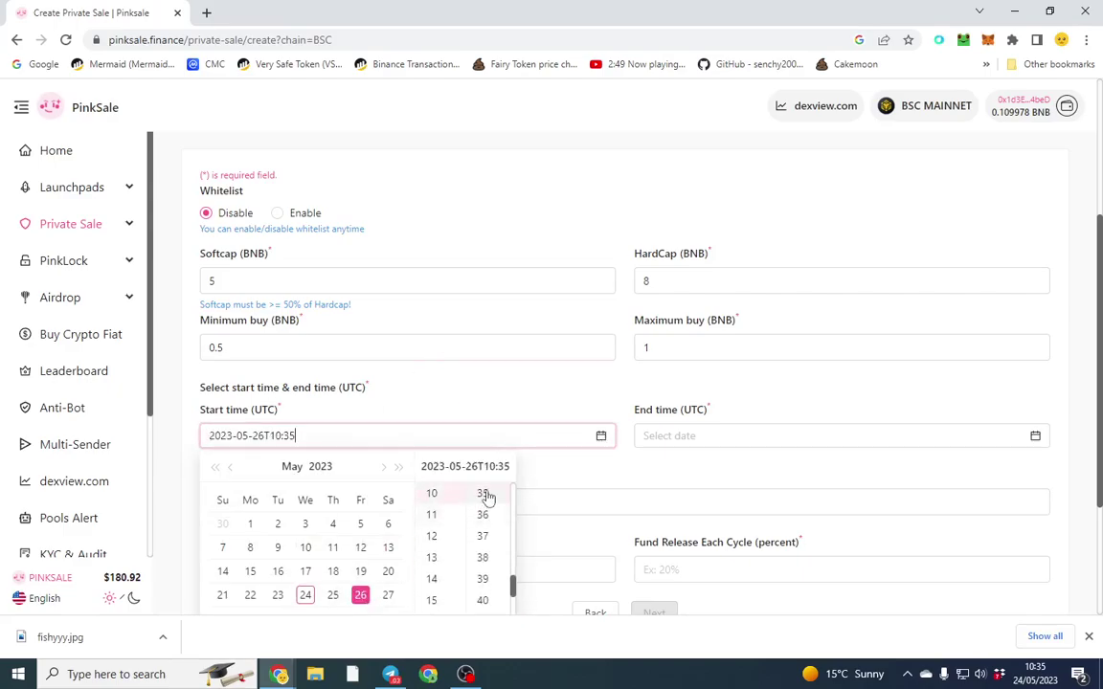
{"action": "left_click", "coordinate": [483, 494]}
{"action": "scroll", "coordinate": [543, 442], "scroll_direction": "down", "scroll_amount": 2}
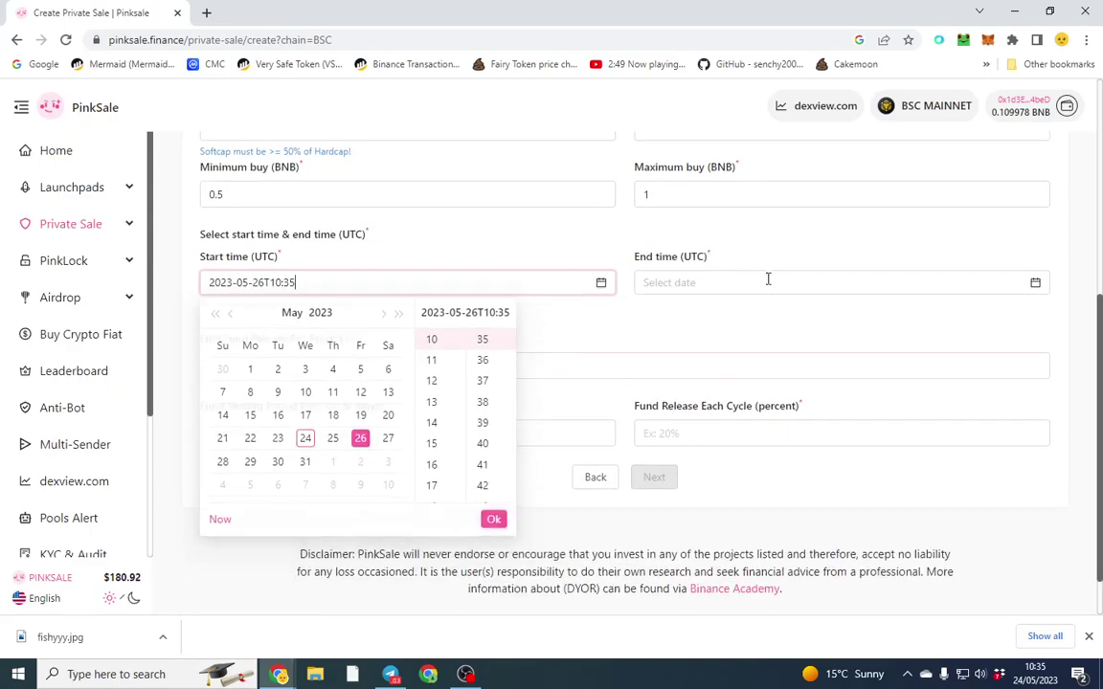
{"action": "left_click", "coordinate": [967, 260]}
Set the sale end time to May 29, 12:38.
{"action": "left_click", "coordinate": [1042, 283]}
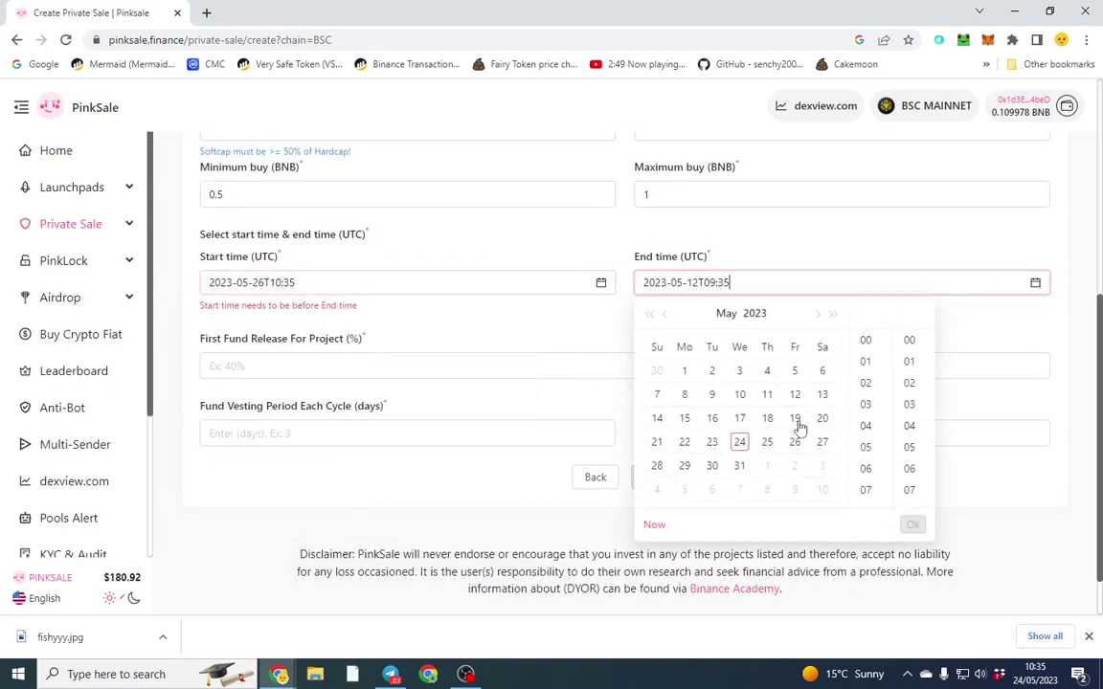
{"action": "left_click", "coordinate": [713, 467]}
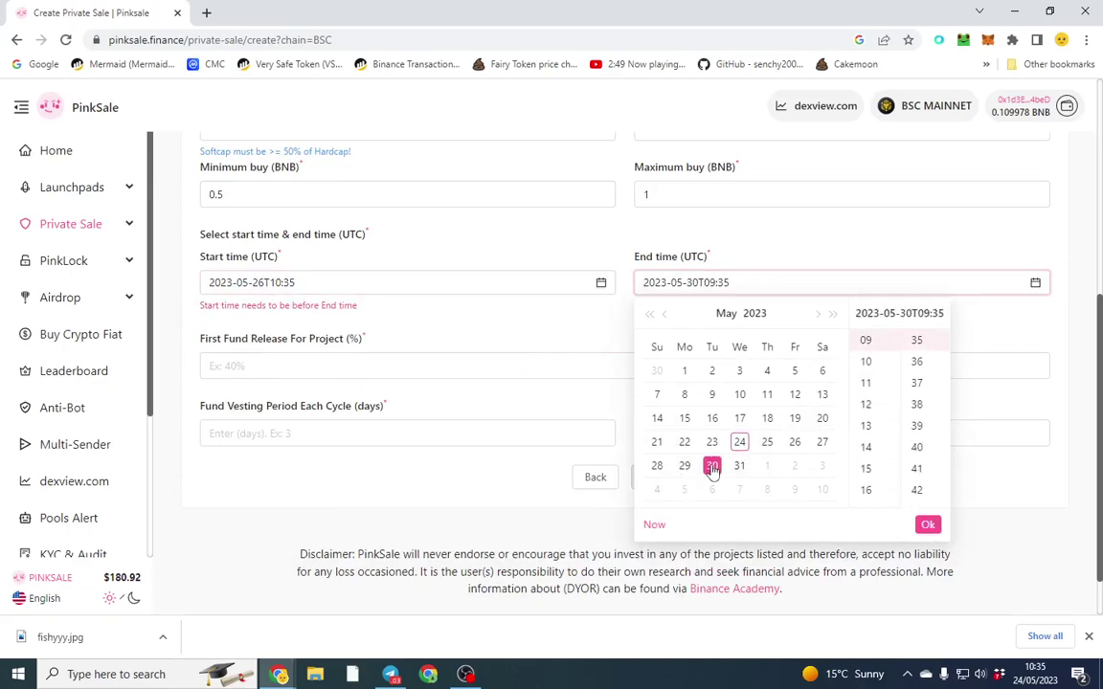
{"action": "left_click", "coordinate": [865, 404]}
{"action": "left_click", "coordinate": [916, 404]}
{"action": "left_click", "coordinate": [927, 525]}
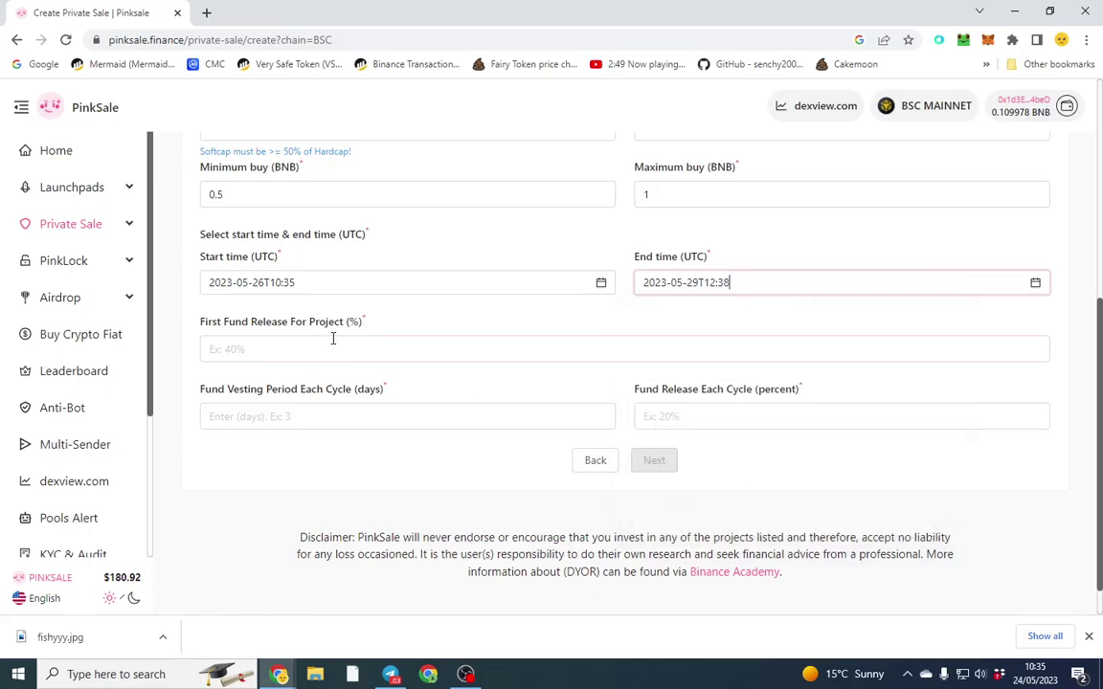
Enter vesting: 50% first release, 1-day cycle, then adjust the per-cycle release percentage.
{"action": "left_click", "coordinate": [320, 340]}
{"action": "type", "text": "50"}
{"action": "key", "text": "Tab"}
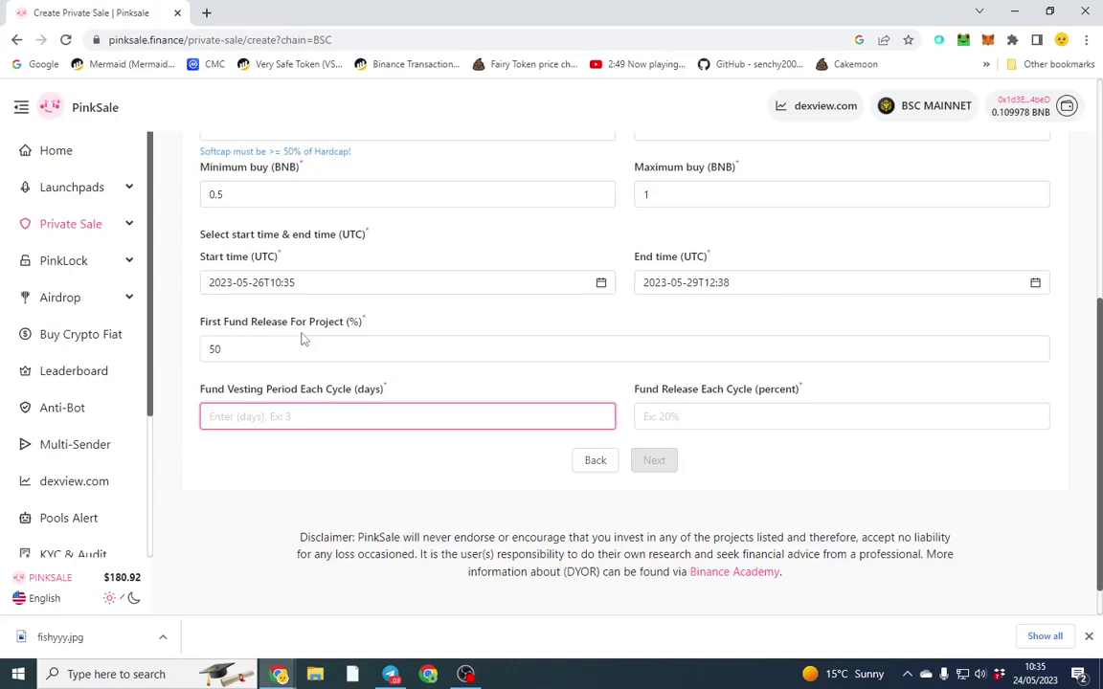
{"action": "type", "text": "1"}
{"action": "key", "text": "Tab"}
{"action": "type", "text": "100"}
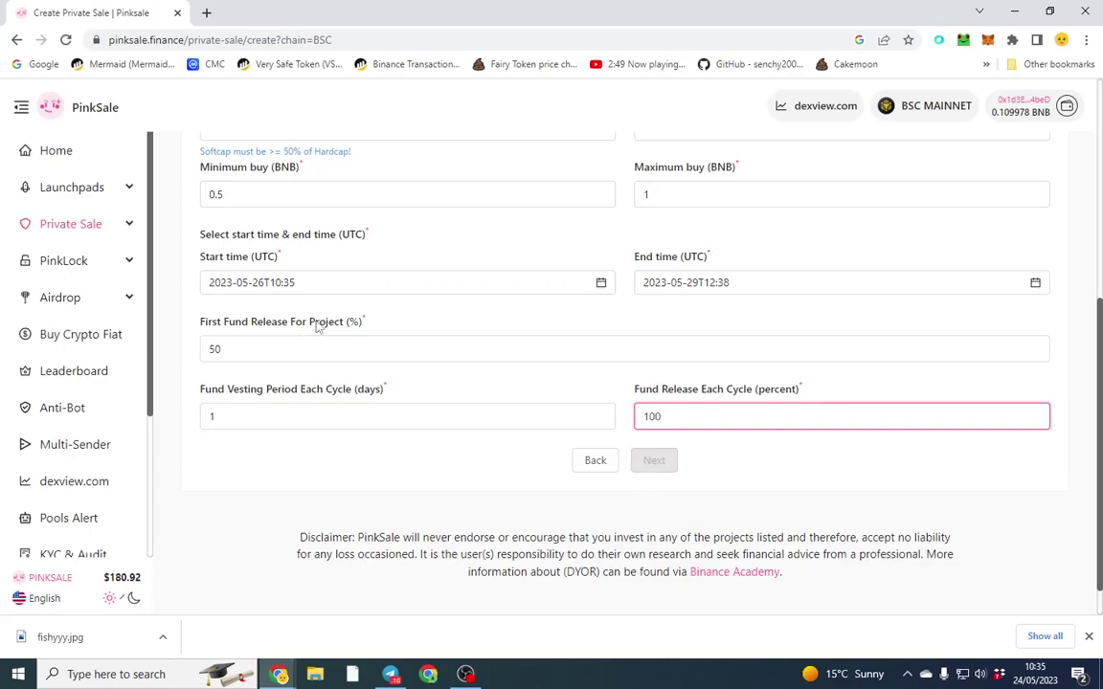
{"action": "left_click_drag", "start_coordinate": [706, 419], "coordinate": [617, 421]}
{"action": "type", "text": "99"}
{"action": "key", "text": "ctrl+a"}
Set fund release per cycle to 50% and advance to Additional Info.
{"action": "type", "text": "5"}
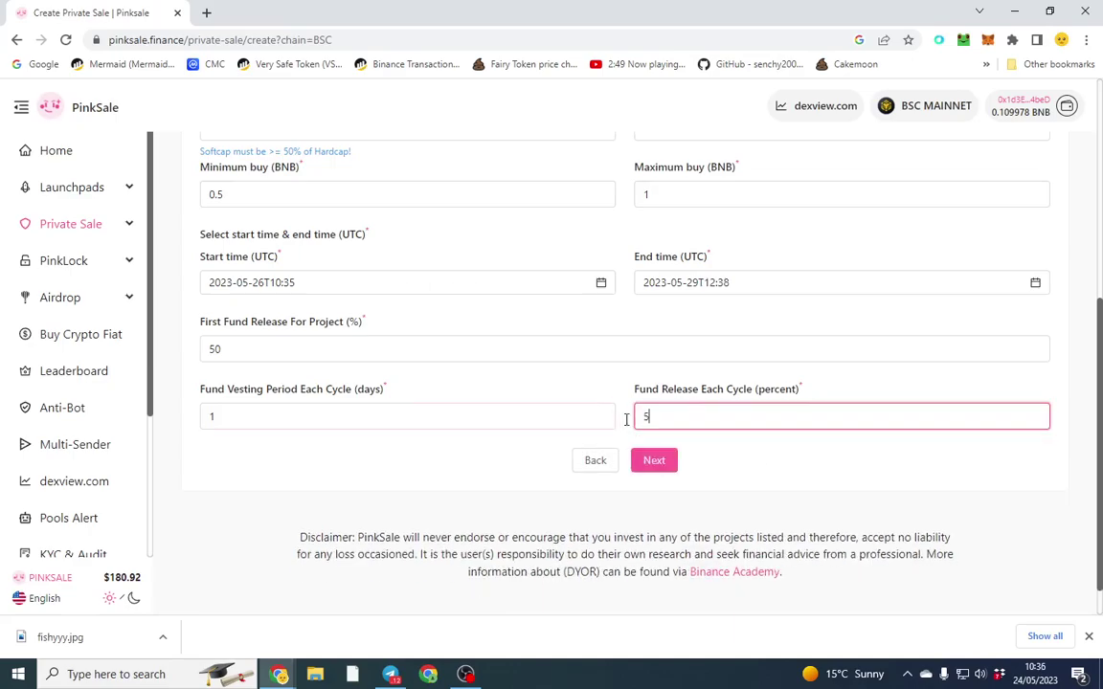
{"action": "type", "text": "0"}
{"action": "left_click", "coordinate": [654, 461]}
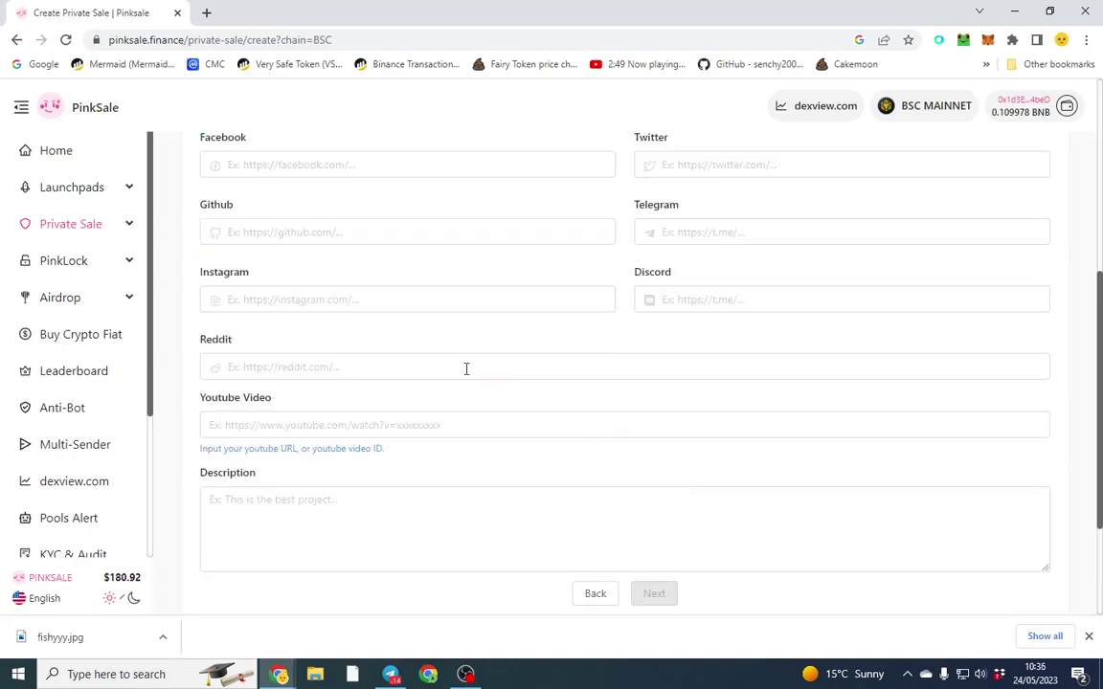
{"action": "scroll", "coordinate": [431, 376], "scroll_direction": "up", "scroll_amount": 3}
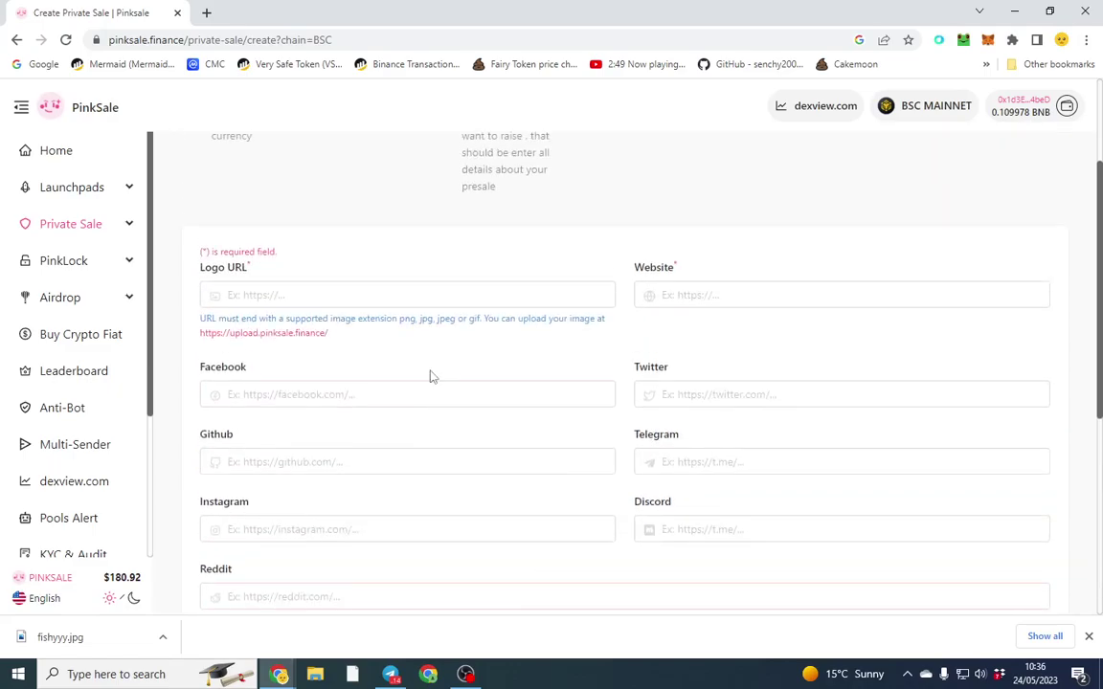
Upload fishyyy.jpg on the Upload logos site and copy its link.
{"action": "right_click", "coordinate": [301, 338]}
{"action": "left_click", "coordinate": [330, 345]}
{"action": "left_click", "coordinate": [256, 12]}
{"action": "left_click", "coordinate": [561, 278]}
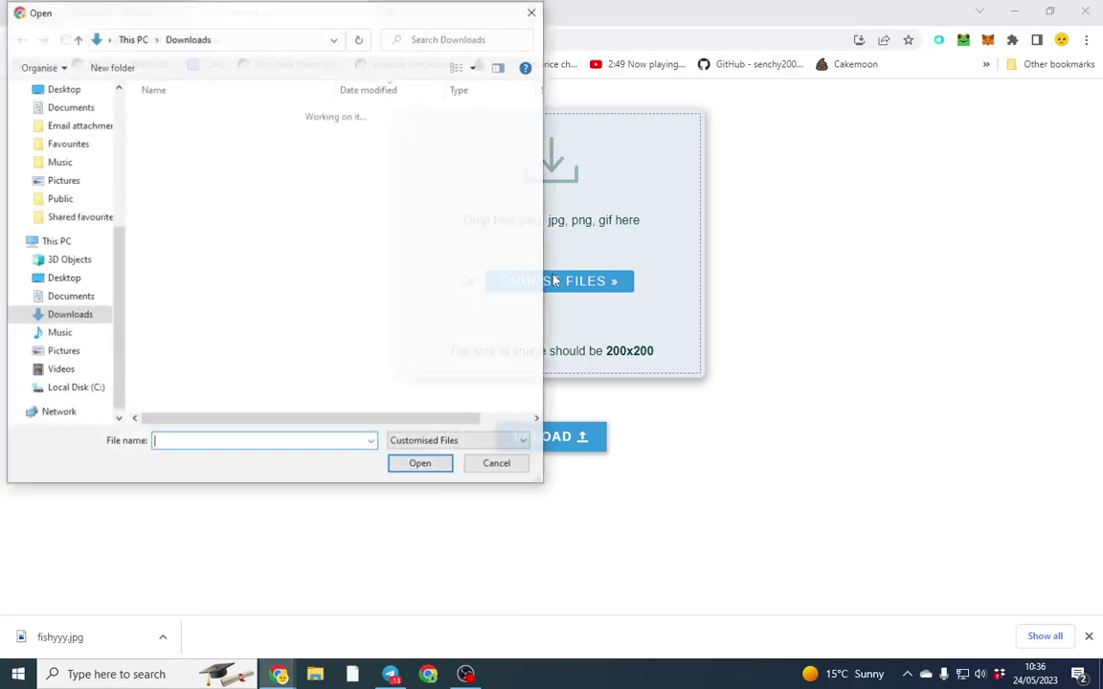
{"action": "double_click", "coordinate": [216, 140]}
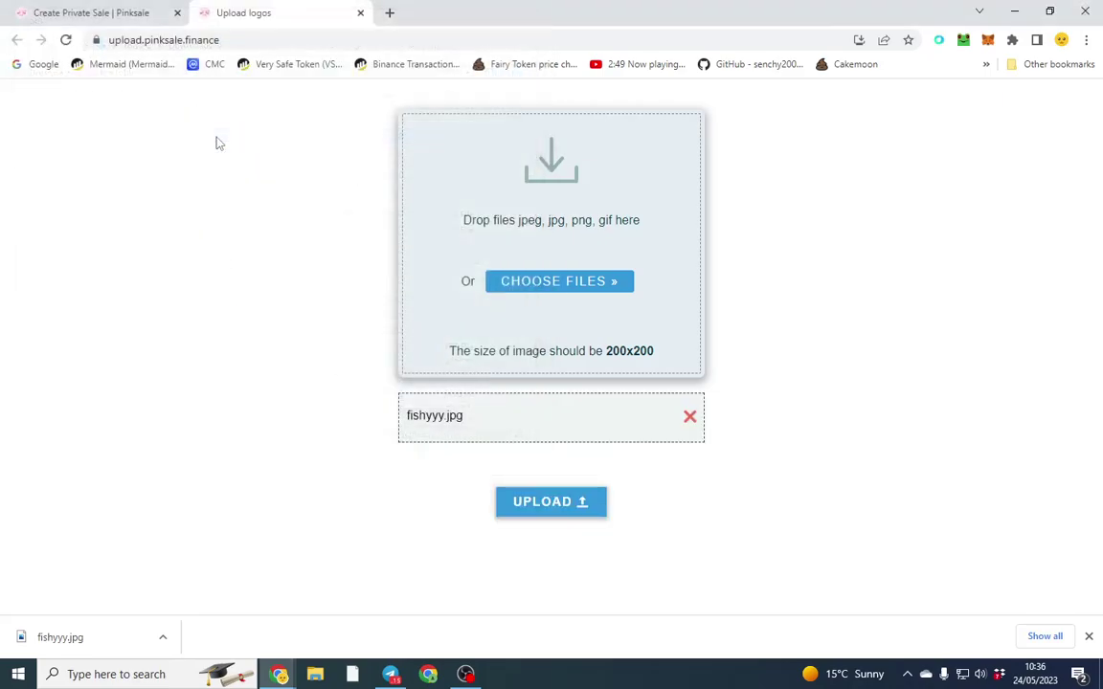
{"action": "left_click", "coordinate": [569, 514]}
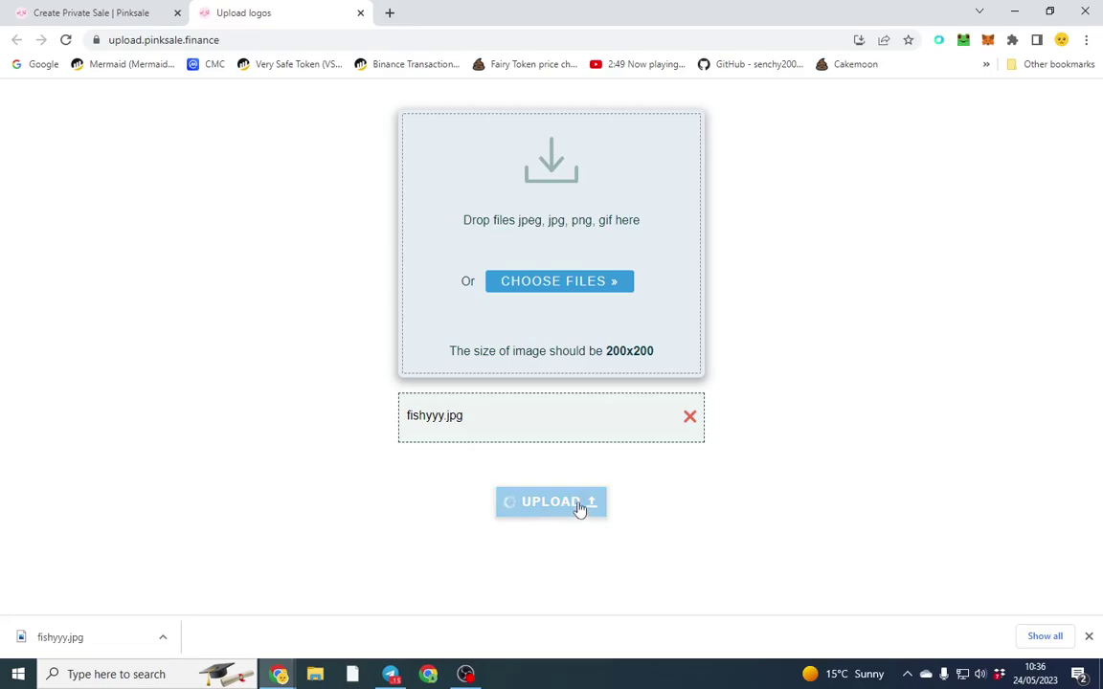
{"action": "right_click", "coordinate": [571, 414]}
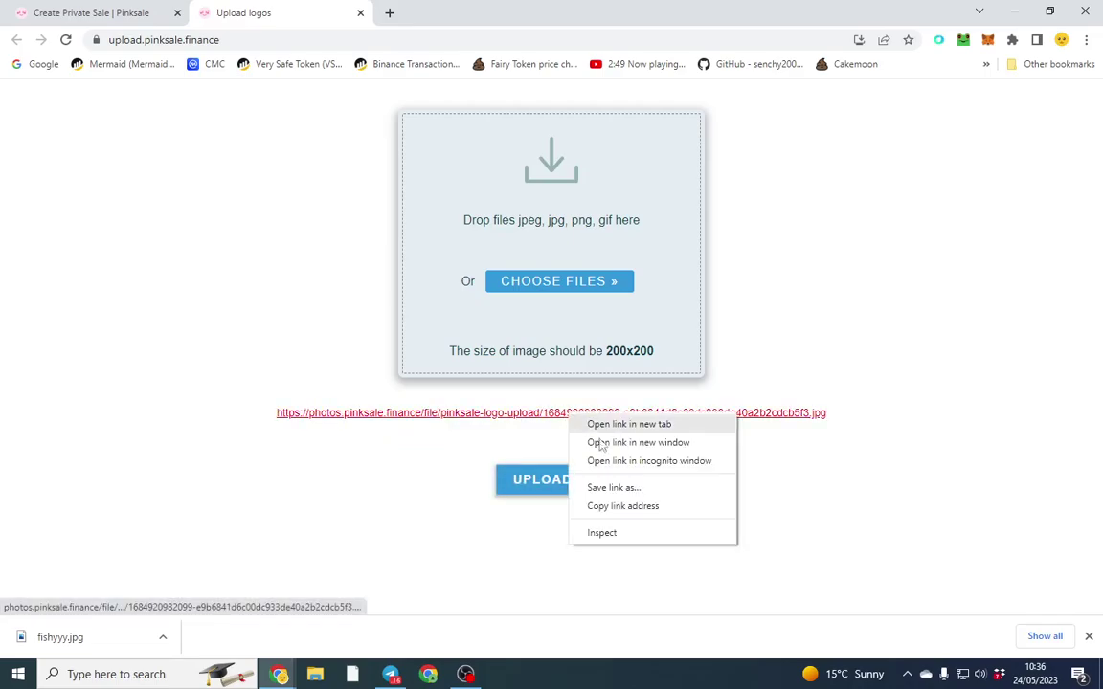
{"action": "left_click", "coordinate": [634, 507]}
{"action": "key", "text": "ctrl+Tab"}
Paste the uploaded logo link into the Logo URL field.
{"action": "left_click", "coordinate": [365, 295]}
{"action": "key", "text": "ctrl+v"}
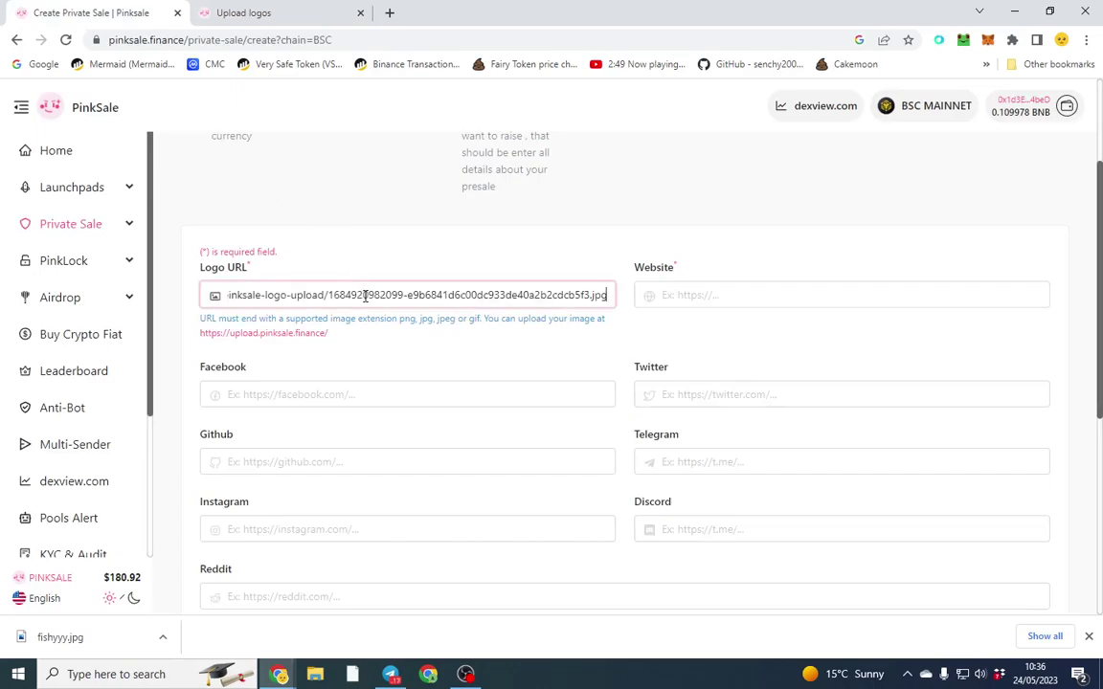
{"action": "left_click", "coordinate": [714, 285]}
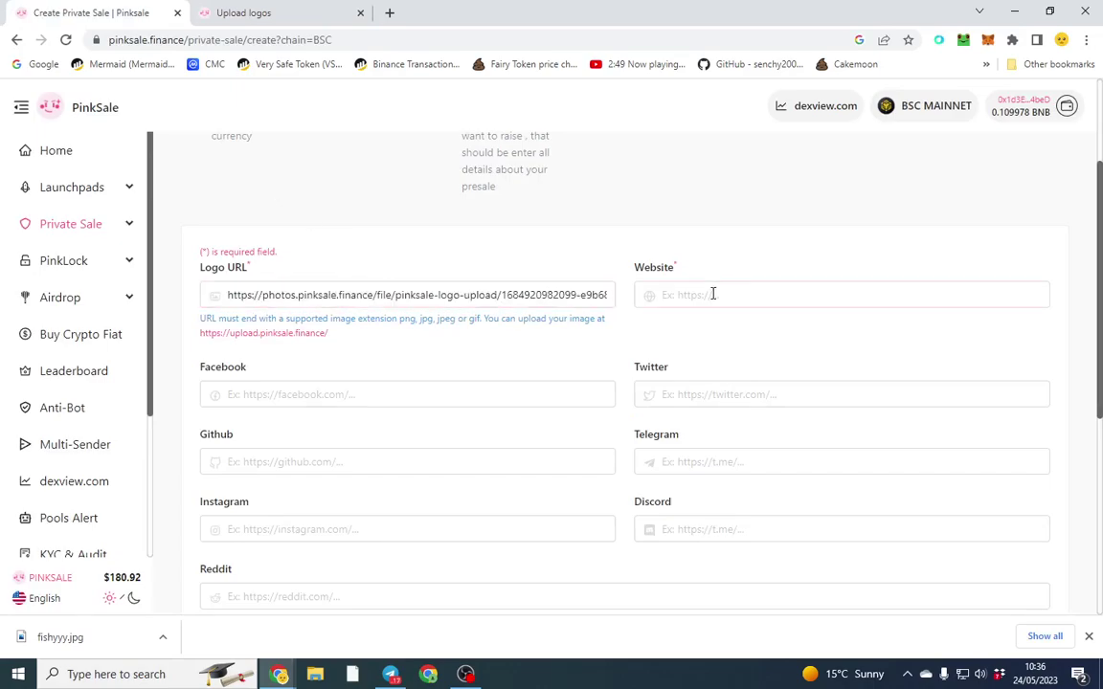
{"action": "left_click", "coordinate": [713, 294]}
{"action": "type", "text": "https:"}
{"action": "type", "text": "//"}
{"action": "type", "text": "fi"}
{"action": "type", "text": "the"}
{"action": "type", "text": "fis"}
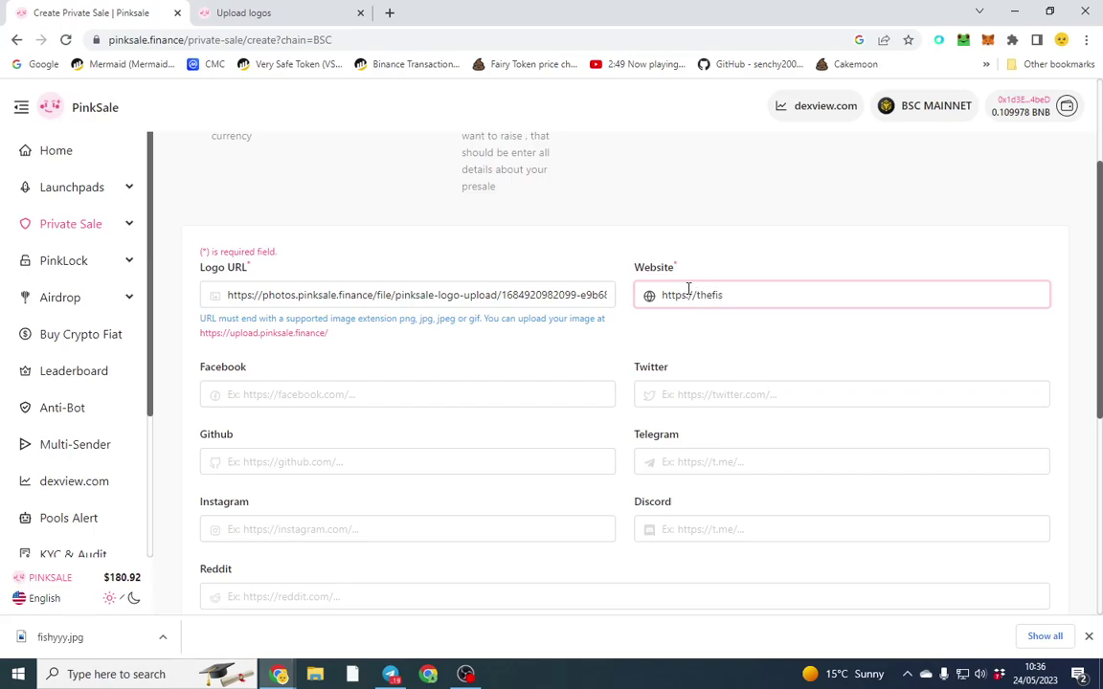
{"action": "type", "text": "token."}
{"action": "type", "text": ".com"}
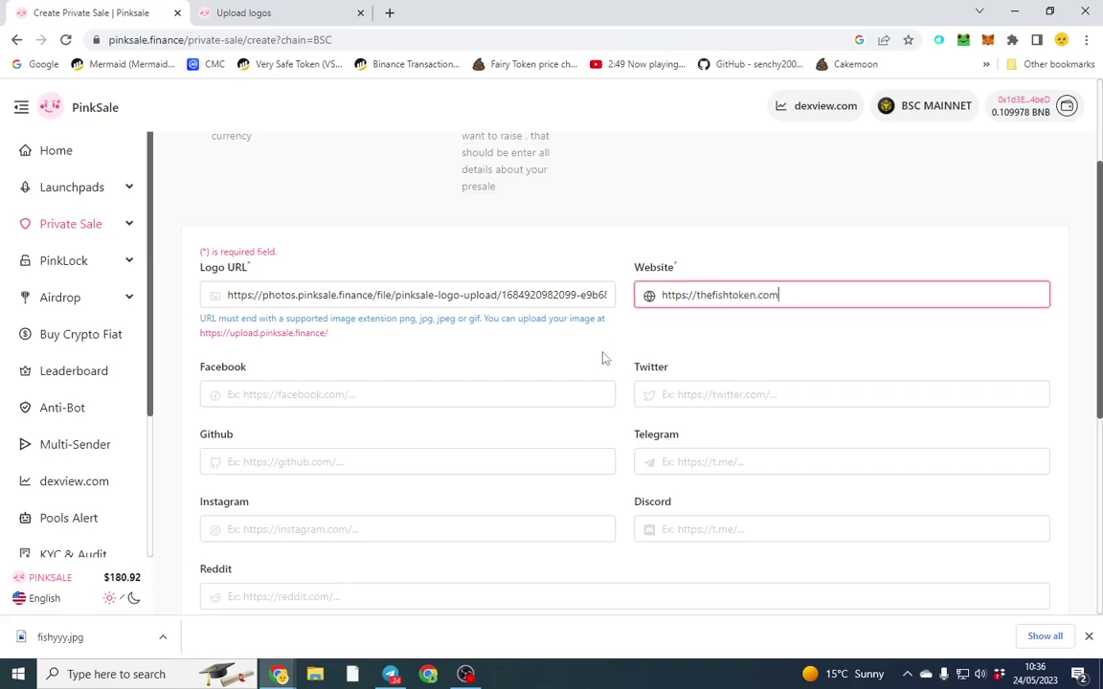
{"action": "scroll", "coordinate": [603, 355], "scroll_direction": "down", "scroll_amount": 3}
{"action": "scroll", "coordinate": [397, 295], "scroll_direction": "up", "scroll_amount": 1}
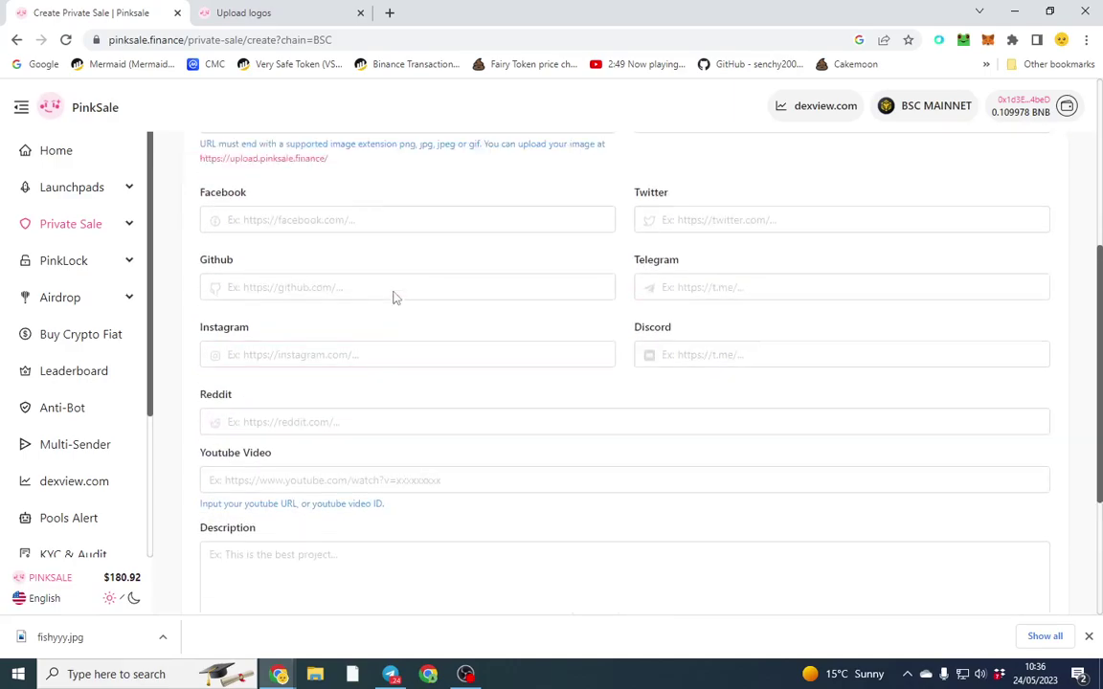
{"action": "scroll", "coordinate": [392, 298], "scroll_direction": "up", "scroll_amount": 1}
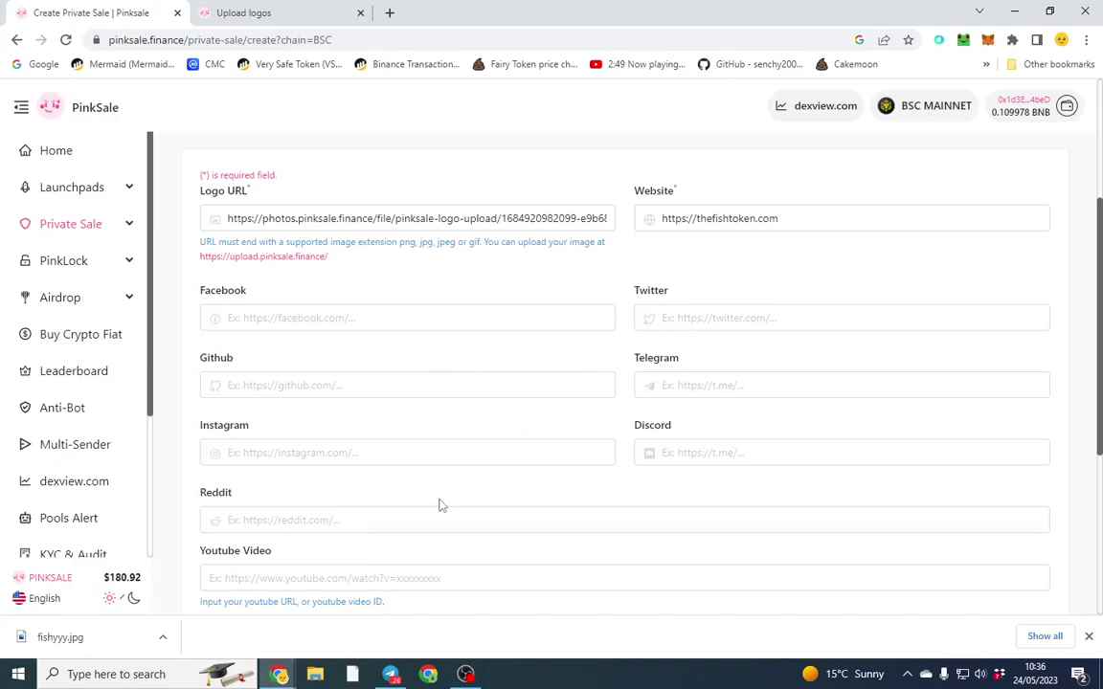
{"action": "scroll", "coordinate": [460, 402], "scroll_direction": "down", "scroll_amount": 2}
{"action": "scroll", "coordinate": [473, 406], "scroll_direction": "down", "scroll_amount": 1}
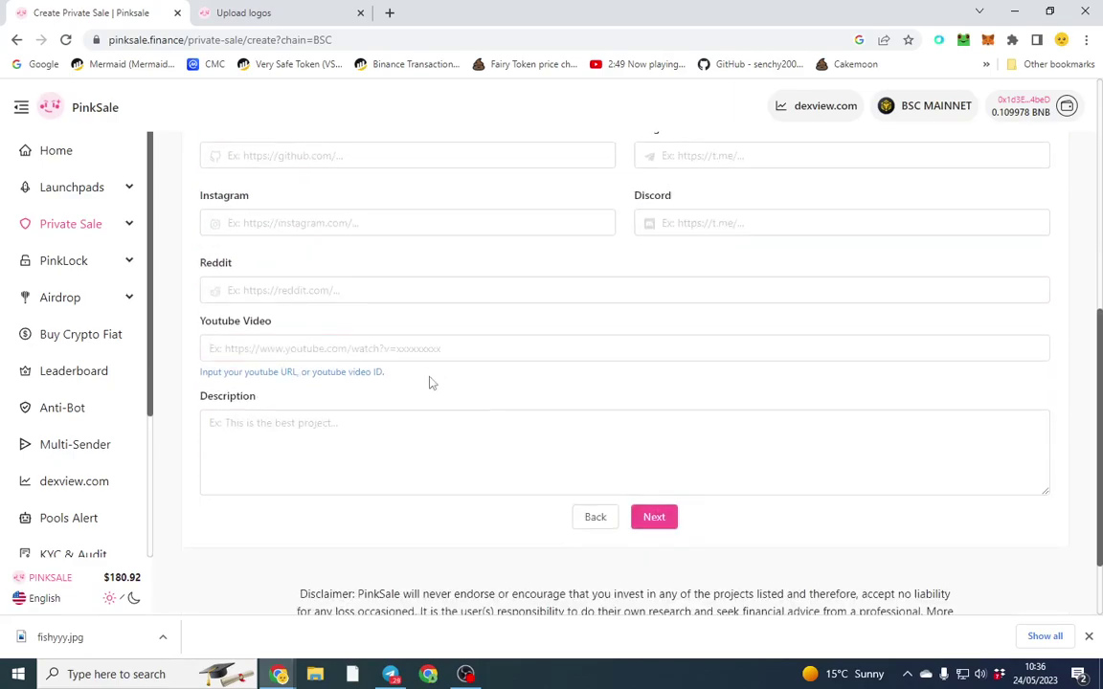
Describe the fish token as a bitcoin reward token paying 5% to holders, funds for LP and marketing.
{"action": "left_click", "coordinate": [402, 453]}
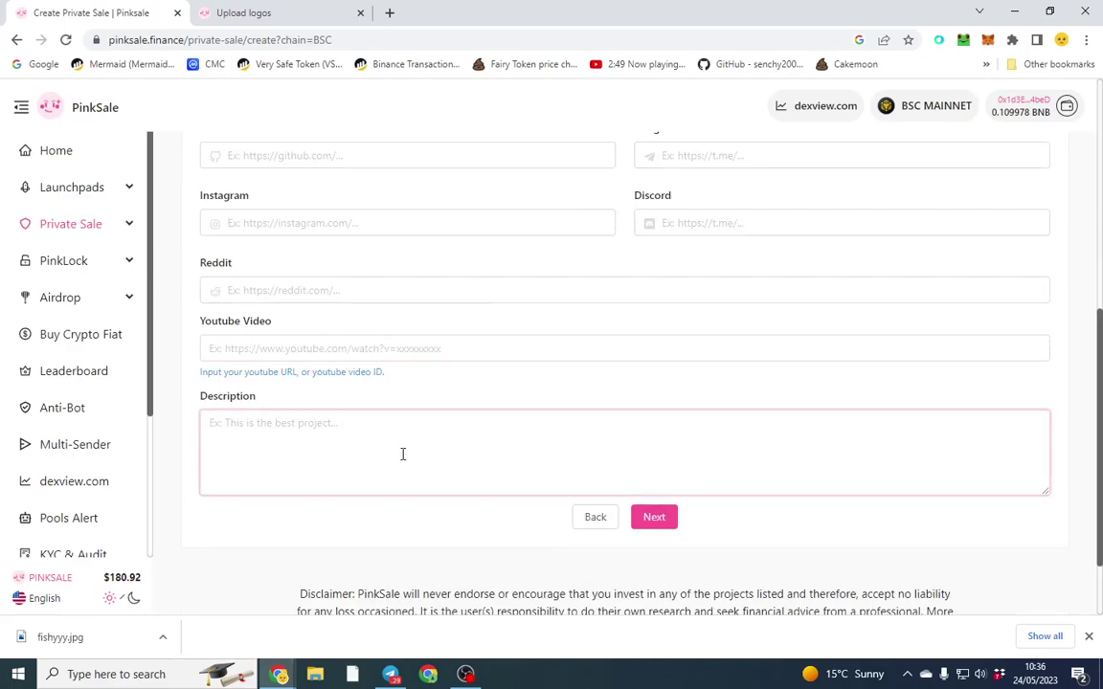
{"action": "type", "text": "the fish token is a bt"}
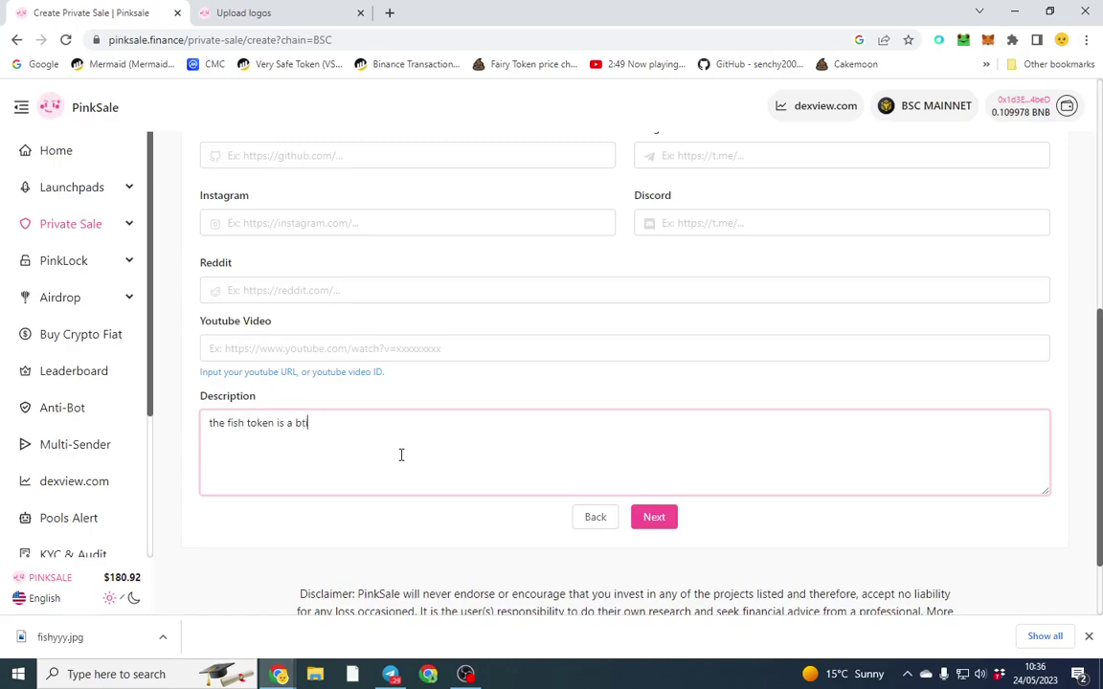
{"action": "type", "text": "ico"}
{"action": "key", "text": "BackSpace"}
{"action": "key", "text": "BackSpace"}
{"action": "key", "text": "BackSpace"}
{"action": "type", "text": "itcoin reward "}
{"action": "type", "text": "token paying 5% to all holders. the private sale funds will be used for LP and marketing."}
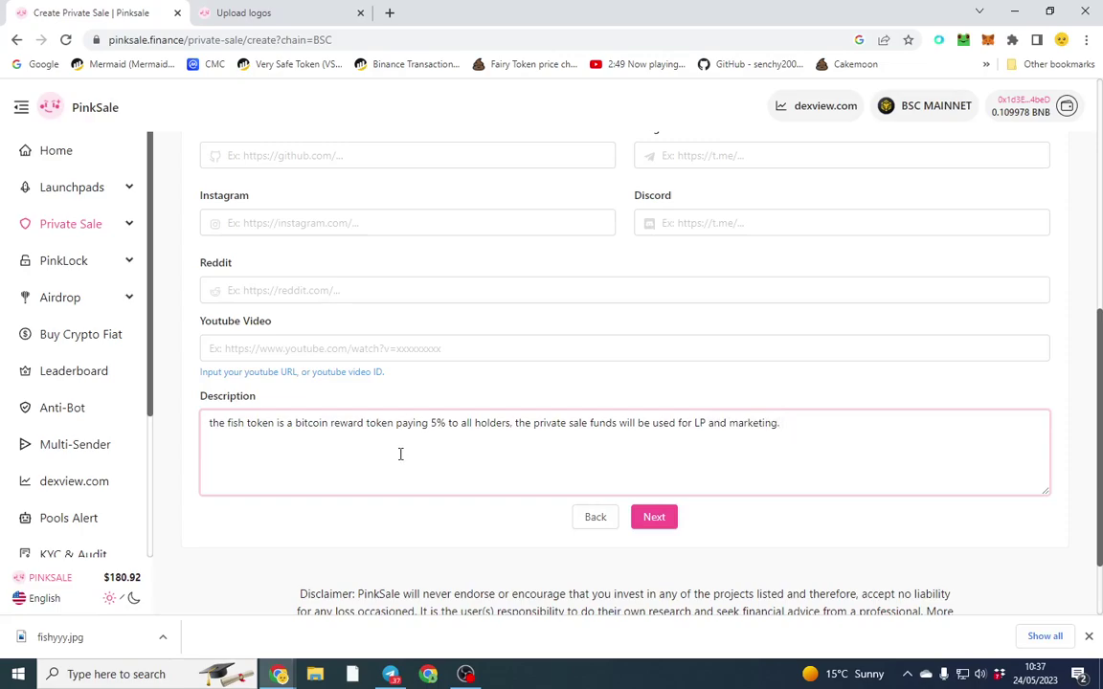
Advance to the Finish step and review the sale summary.
{"action": "left_click", "coordinate": [657, 518]}
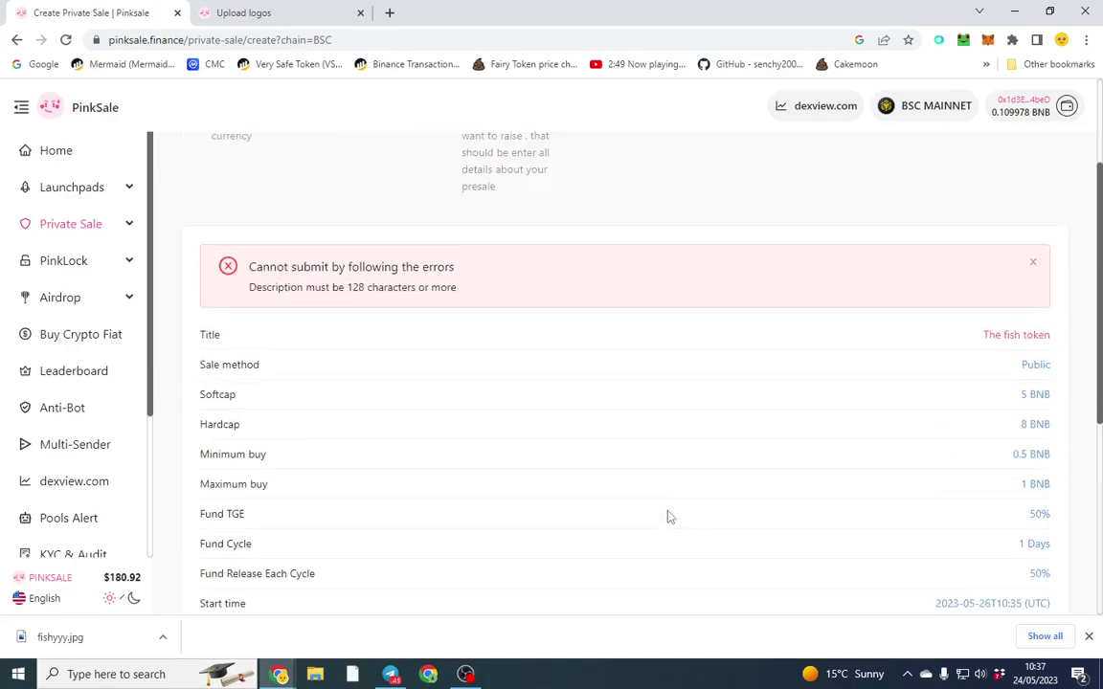
{"action": "scroll", "coordinate": [668, 517], "scroll_direction": "up", "scroll_amount": 2}
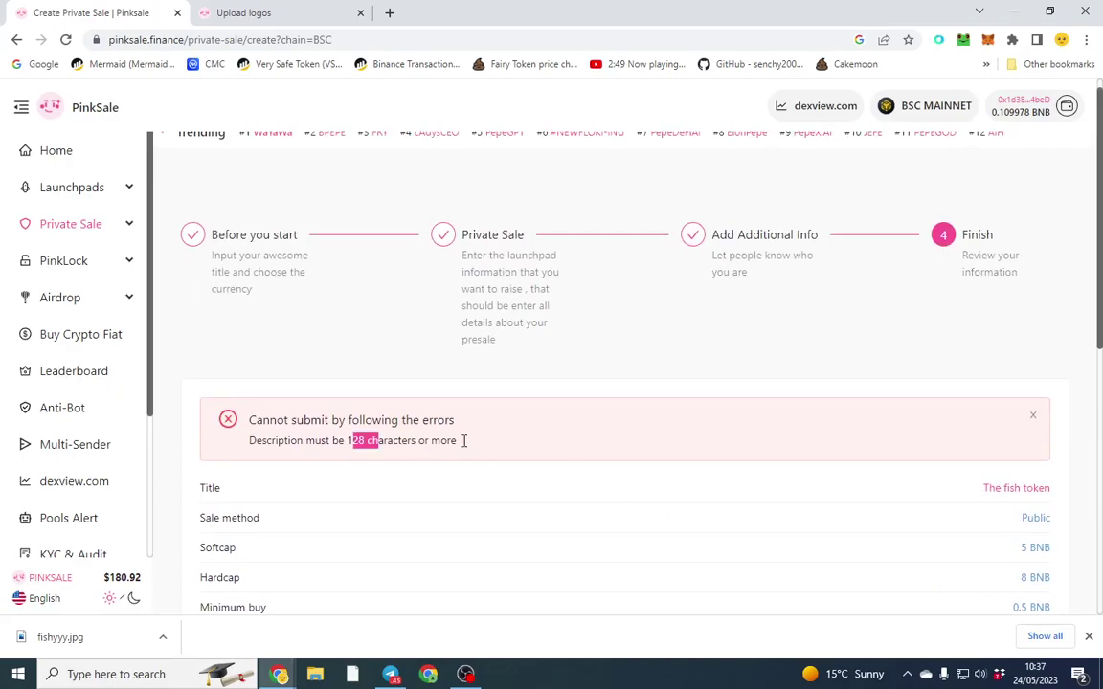
{"action": "scroll", "coordinate": [513, 447], "scroll_direction": "down", "scroll_amount": 5}
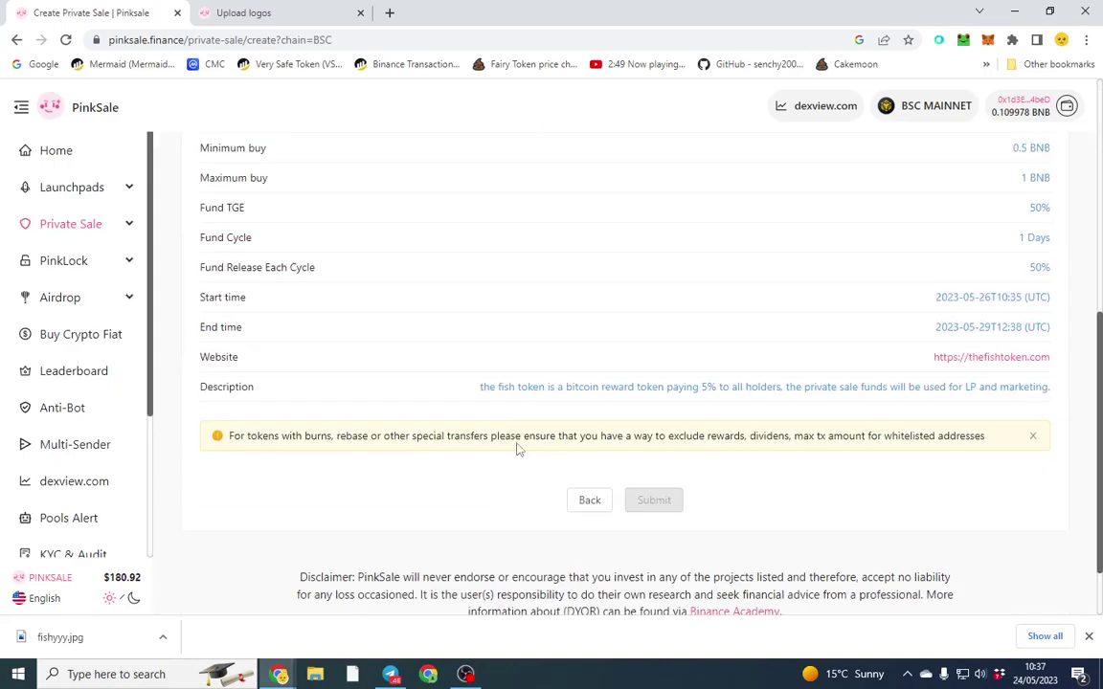